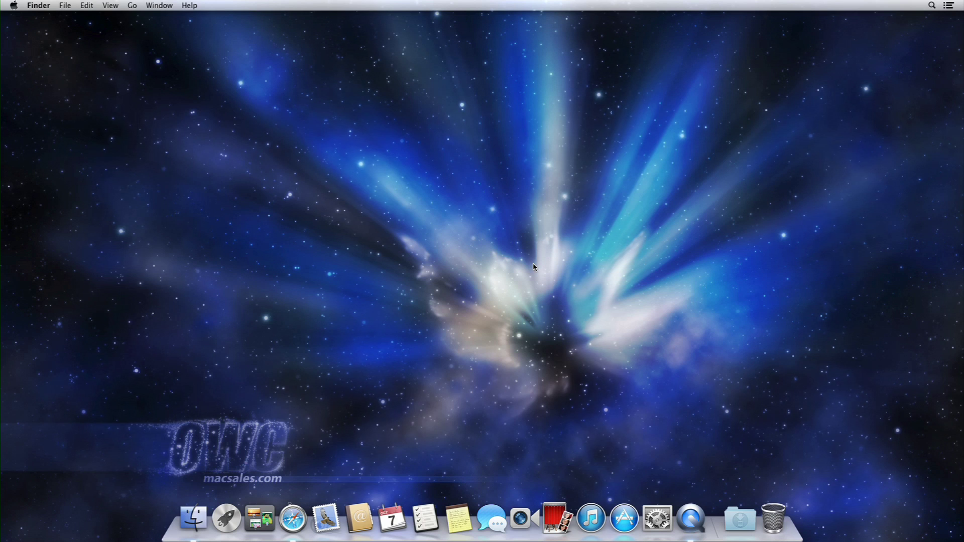
Open the System Report from About This Mac and find the Model Identifier Macmini4,1
left_click(11, 6)
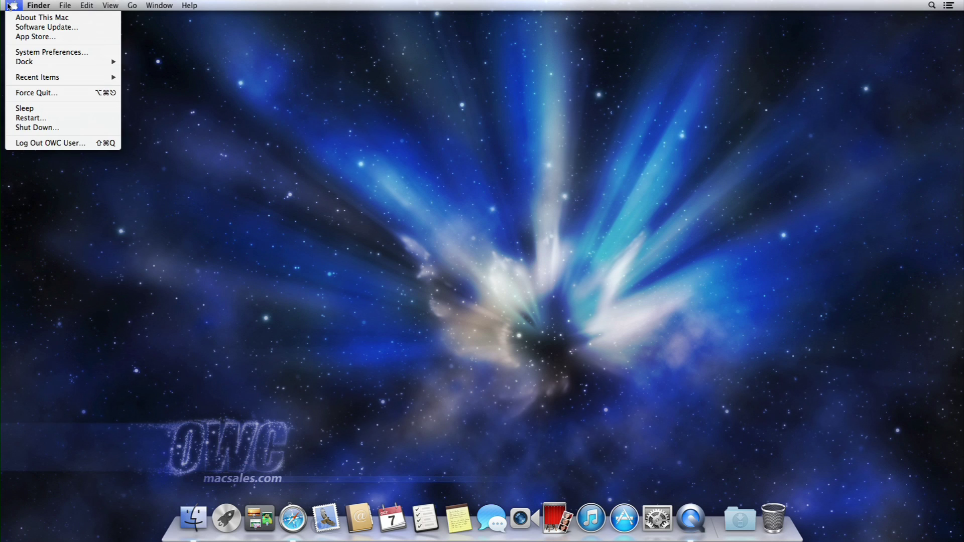
left_click(15, 19)
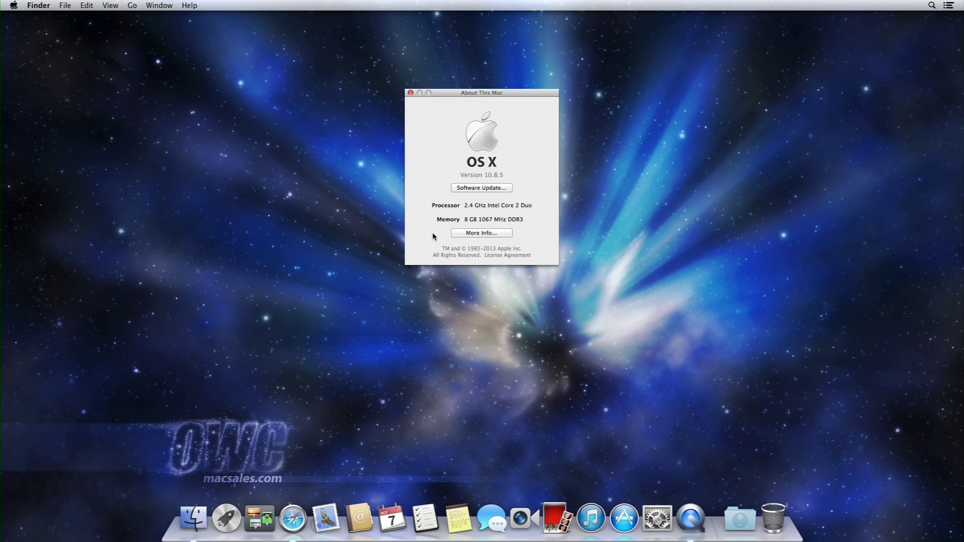
left_click(462, 233)
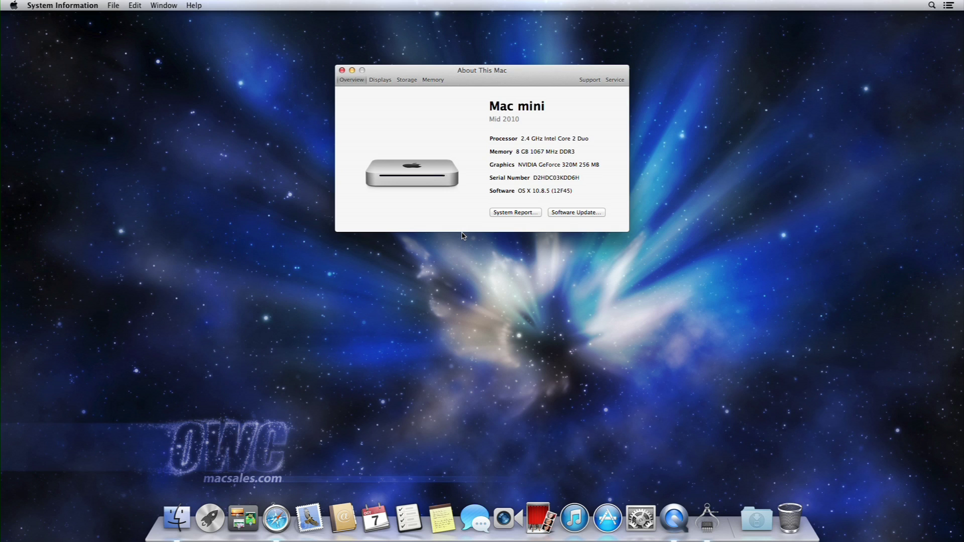
left_click(500, 213)
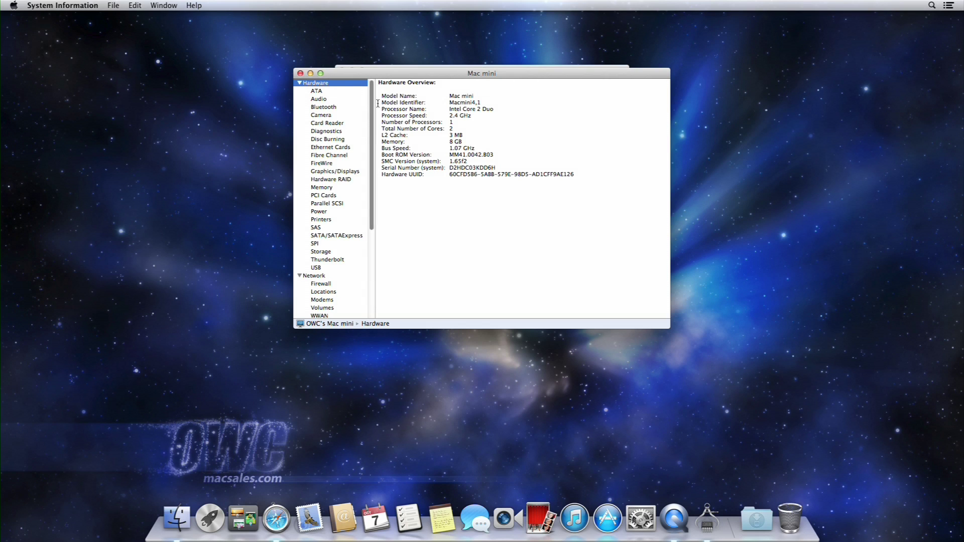
left_click_drag(380, 103, 489, 103)
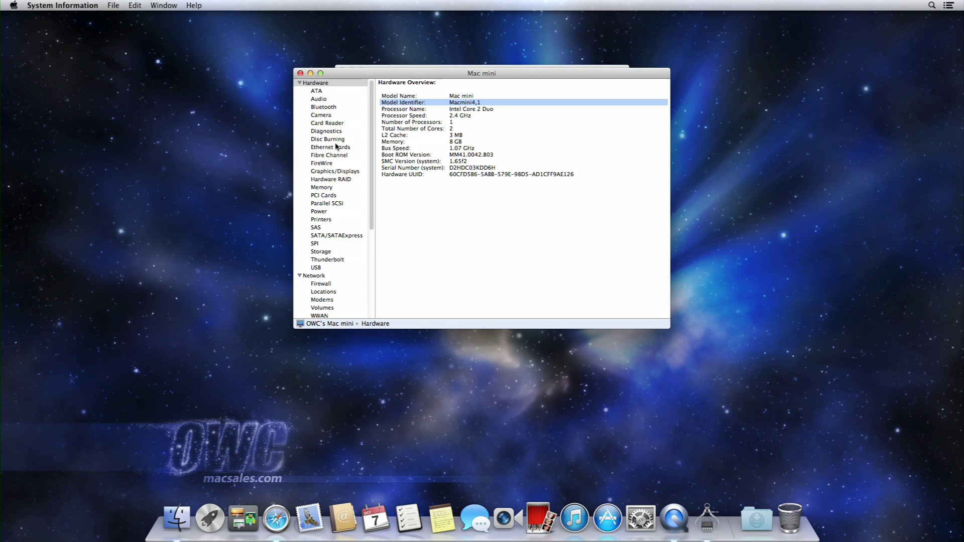
Check the OWC Mercury Electra 3G SSD's firmware Revision under SATA/SATAExpress, then close System Information
left_click(334, 236)
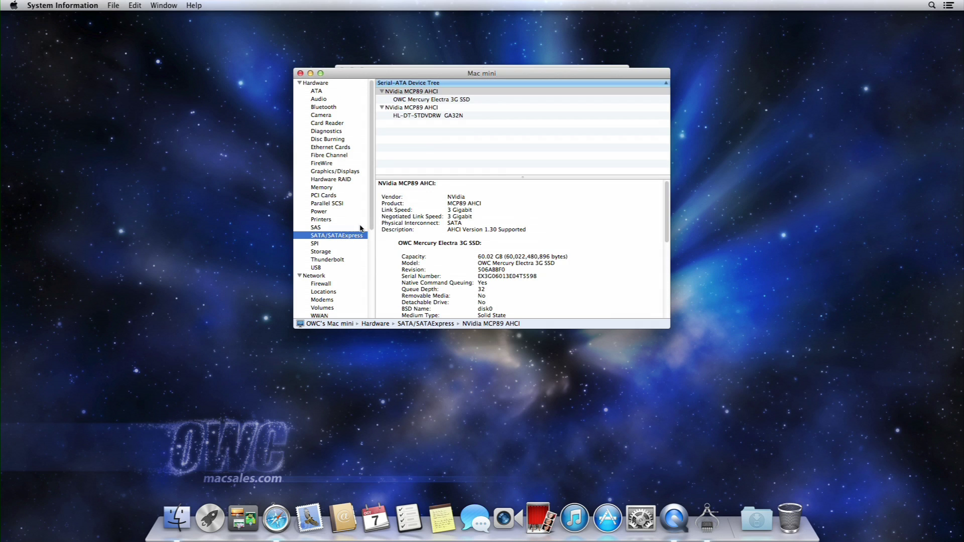
left_click(400, 101)
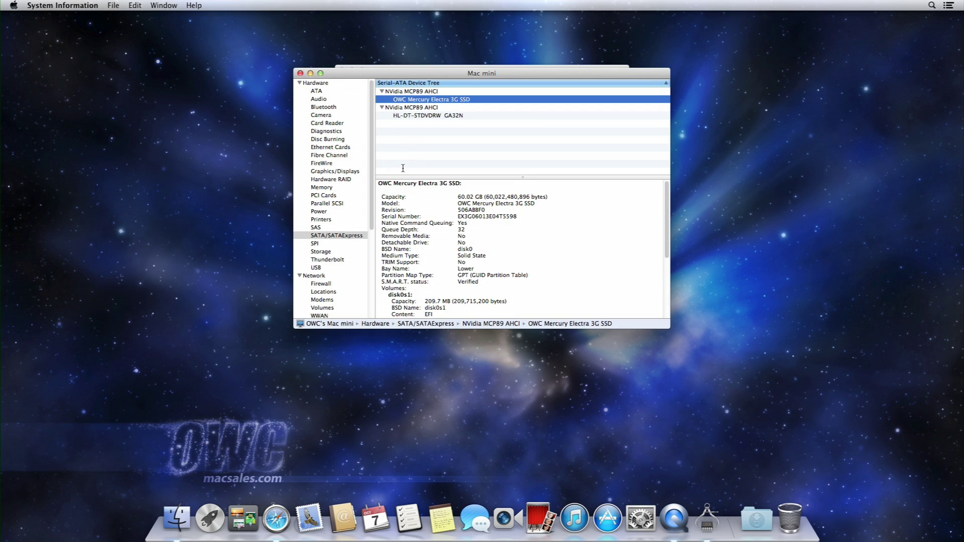
left_click_drag(383, 209, 498, 211)
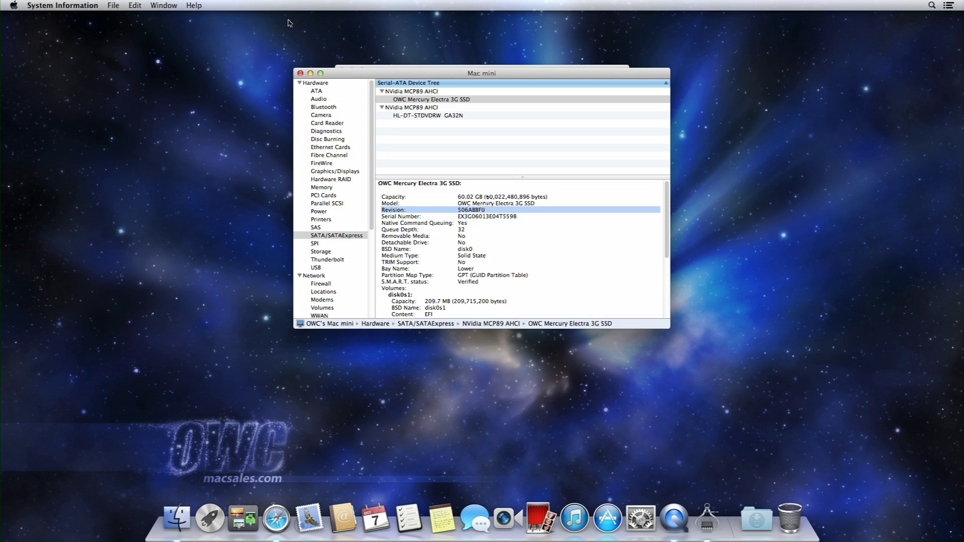
left_click(300, 74)
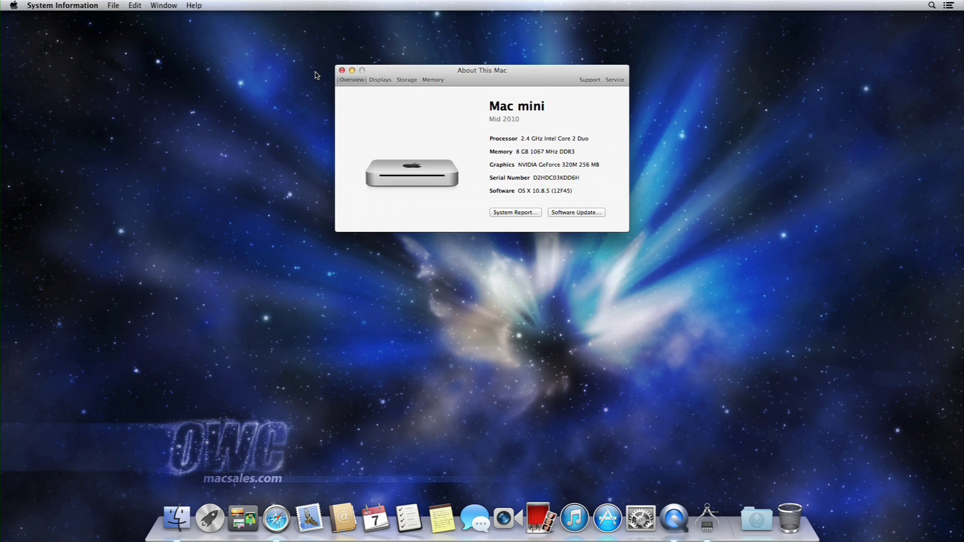
left_click(342, 71)
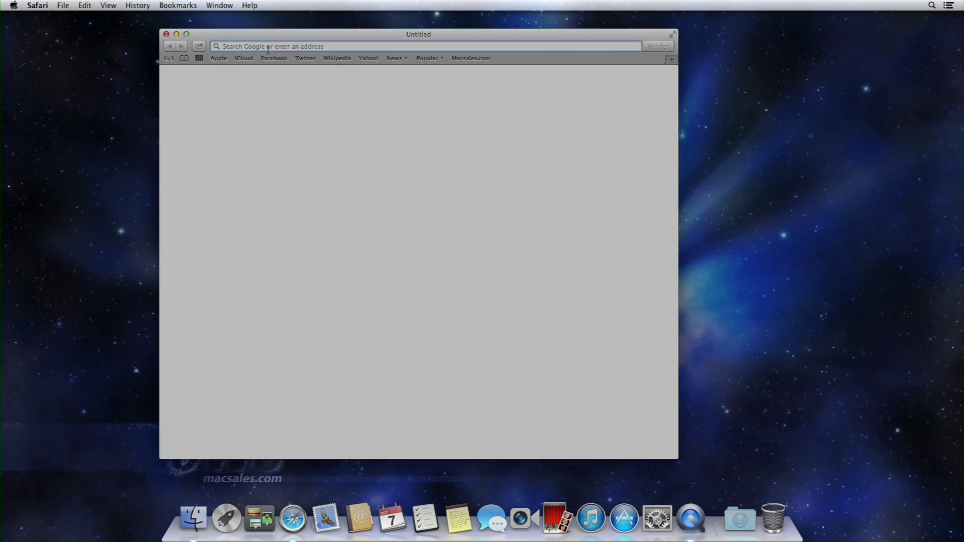
left_click(268, 47)
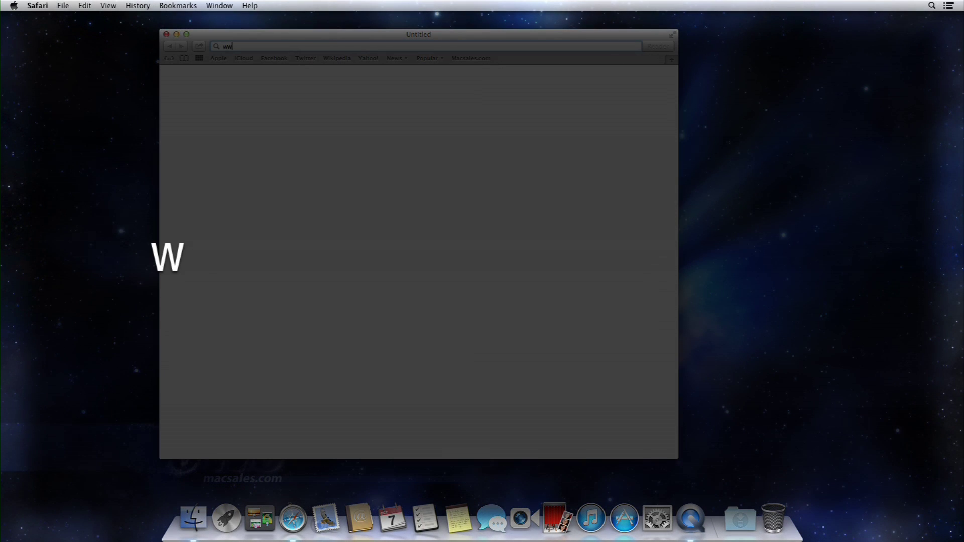
type("www.m")
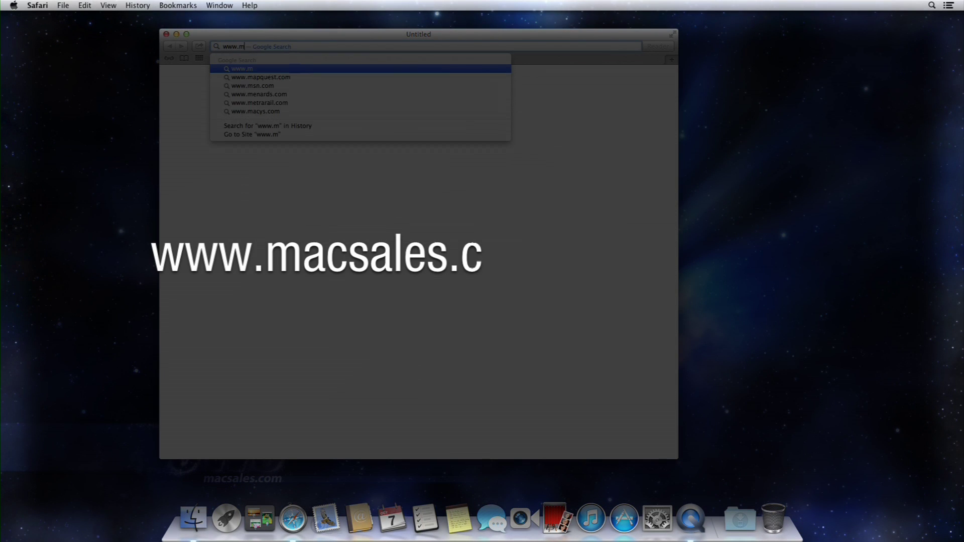
type("acsales.com/")
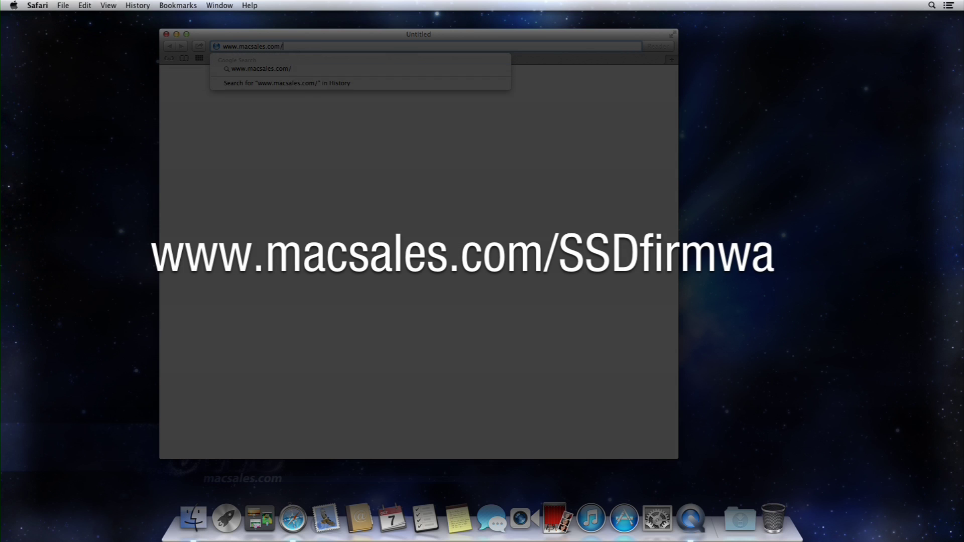
type("SSDfirmware")
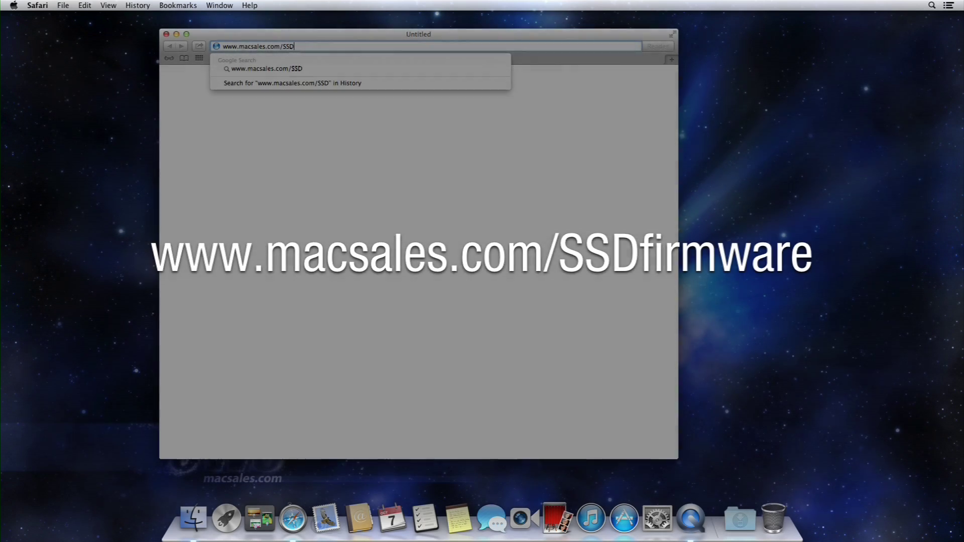
key("Return")
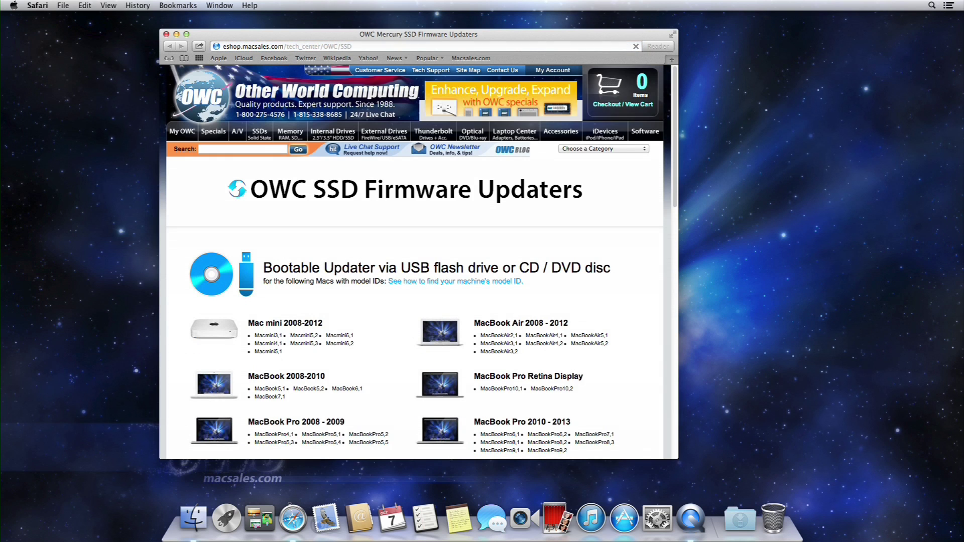
scroll(310, 251, "down", 3)
scroll(310, 251, "down", 2)
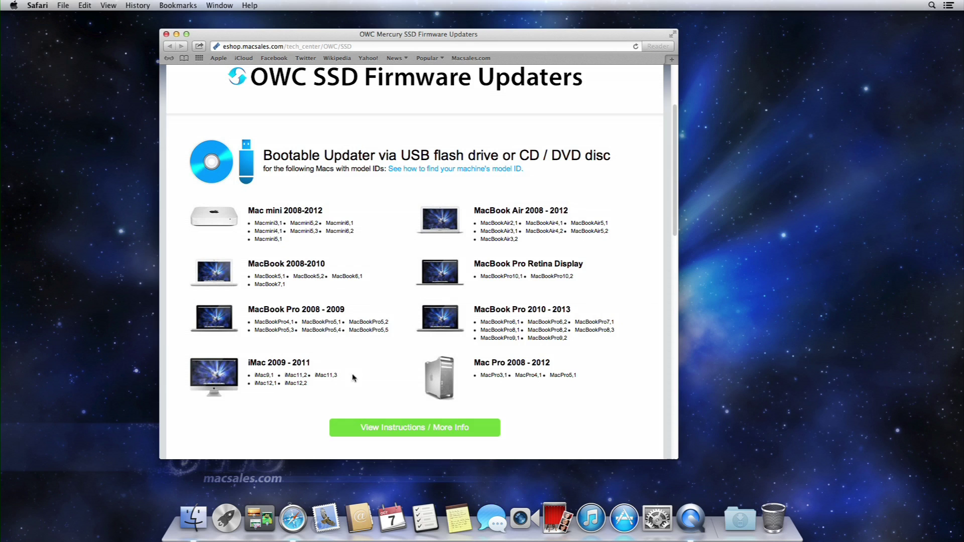
double_click(273, 231)
Open the bootable USB updater instructions page and confirm Electra 3G is a supported SSD
left_click(408, 428)
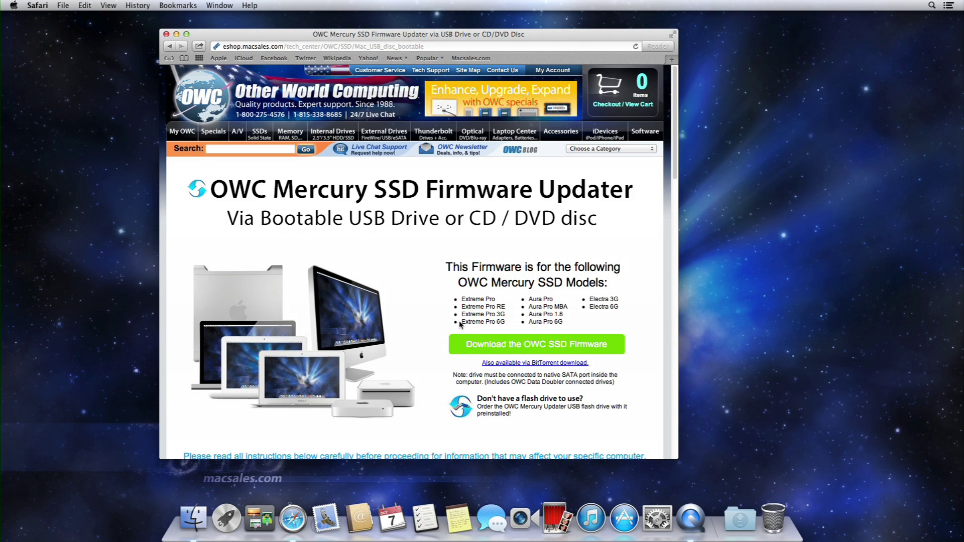
left_click_drag(590, 300, 620, 299)
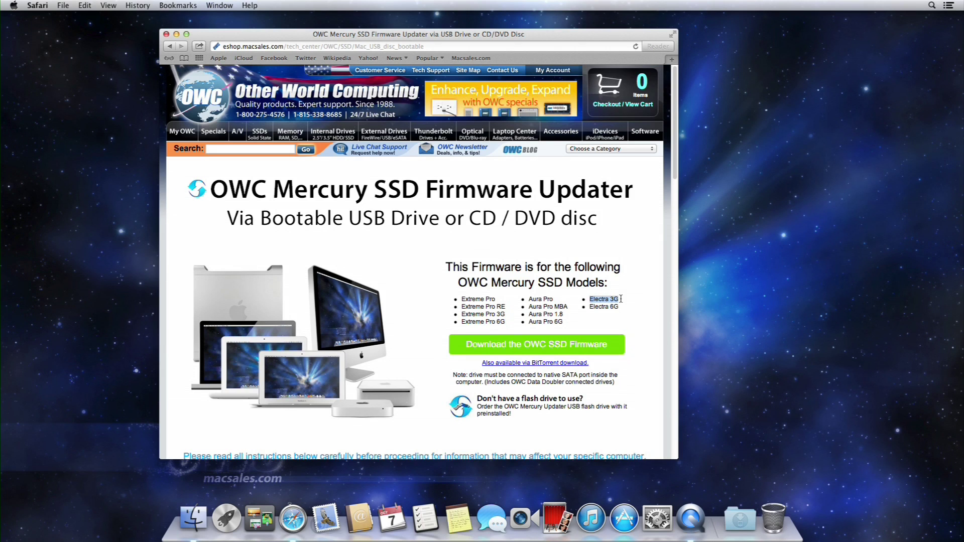
scroll(407, 311, "down", 5)
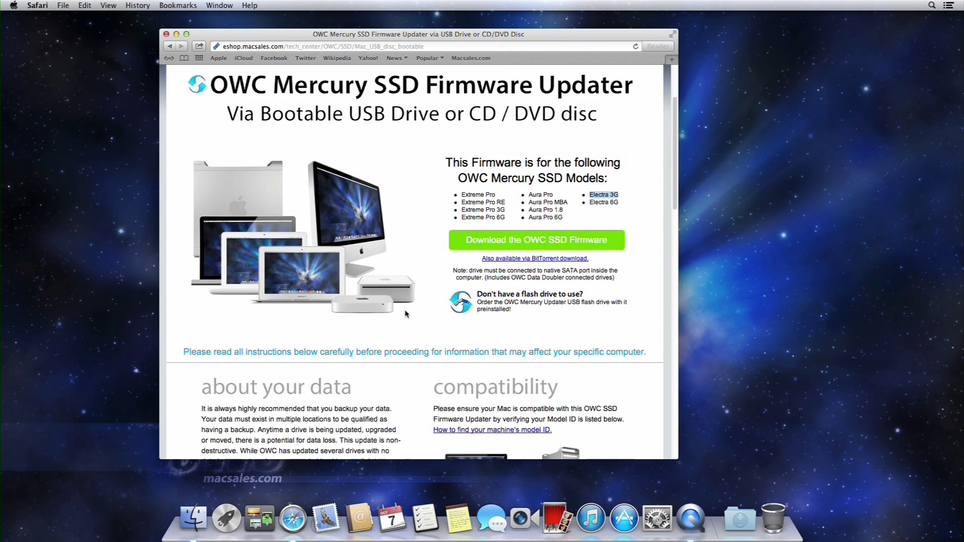
scroll(407, 314, "down", 10)
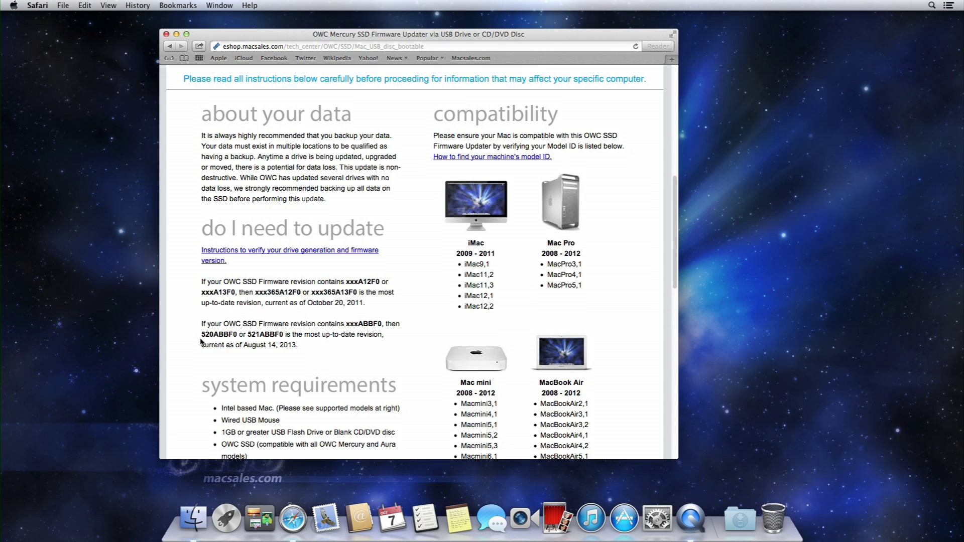
scroll(201, 342, "up", 5)
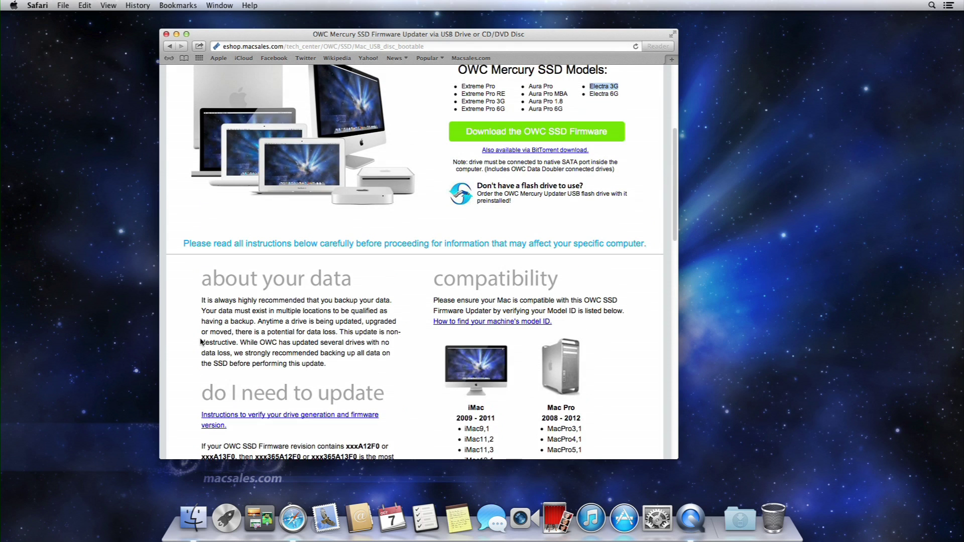
Download the OWC SSD firmware OWCFWUP80E.zip, check its progress, and close the Safari window
left_click(534, 194)
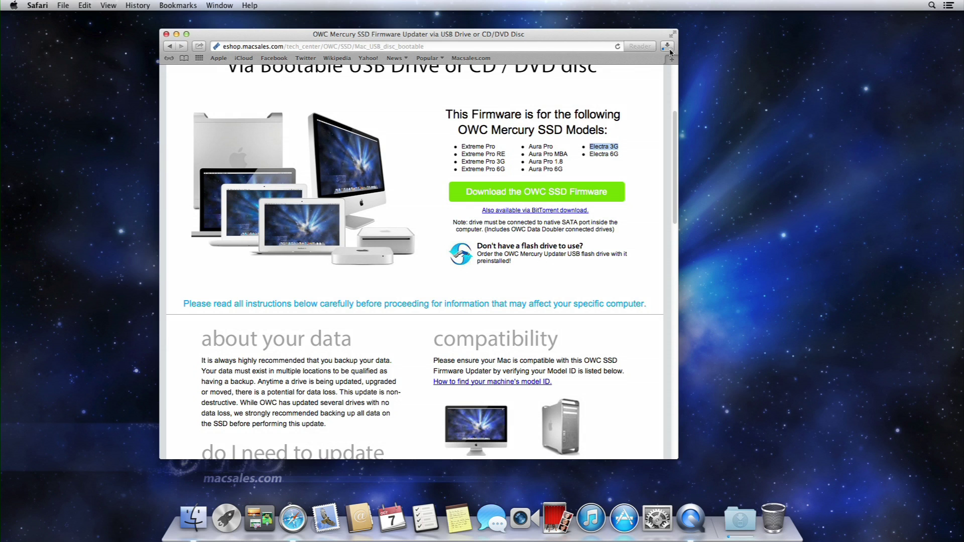
left_click(668, 47)
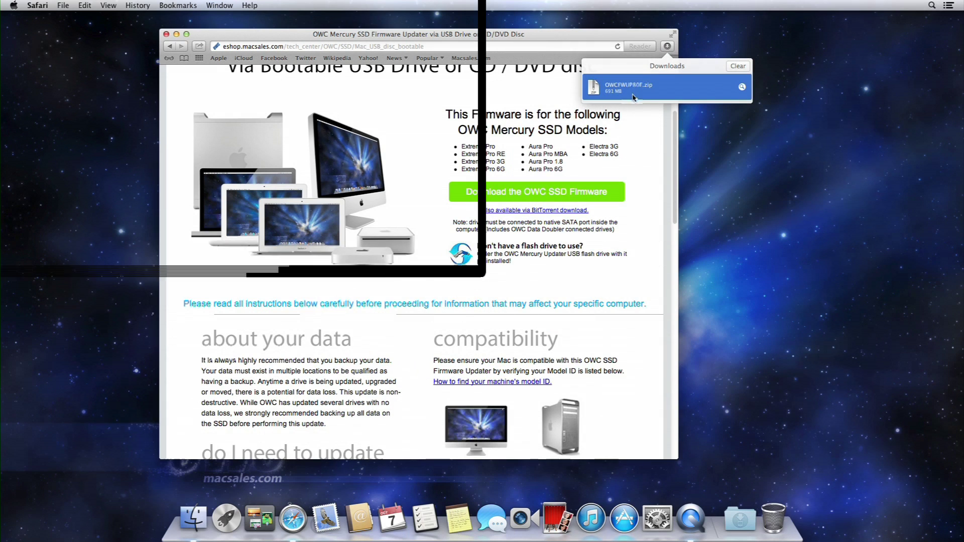
left_click(166, 33)
Extract OWCFWUP80E.zip in Downloads and move OWCFWUP80E.dmg onto the desktop
left_click(740, 518)
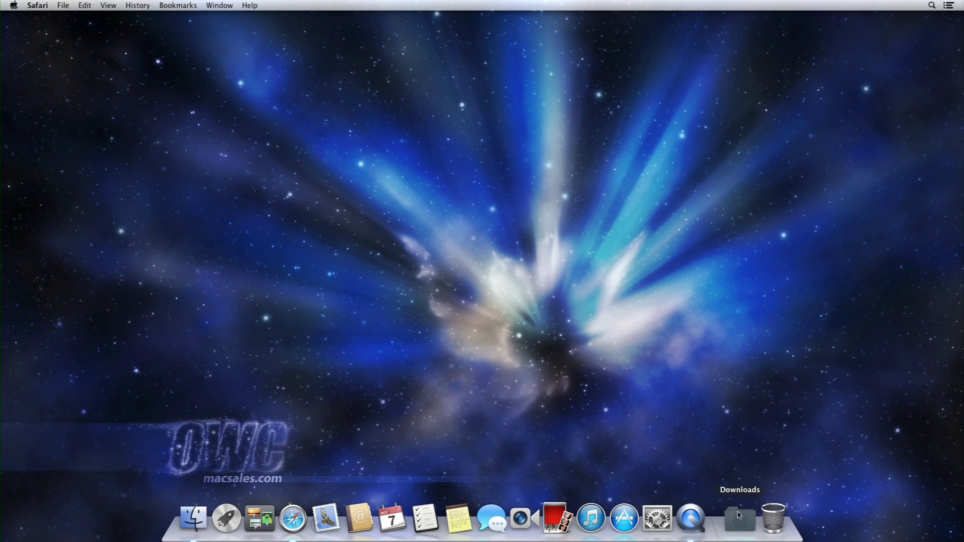
left_click(741, 457)
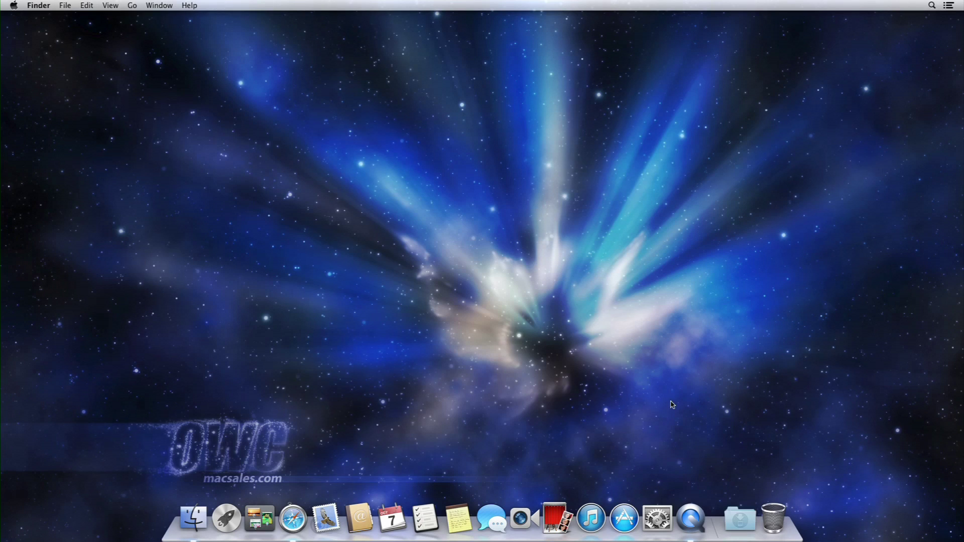
double_click(117, 52)
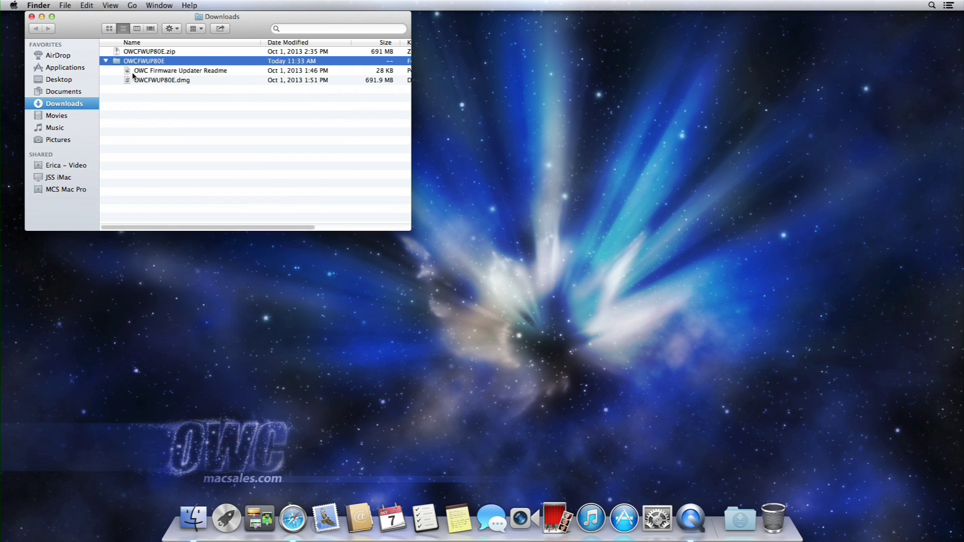
left_click_drag(145, 80, 893, 73)
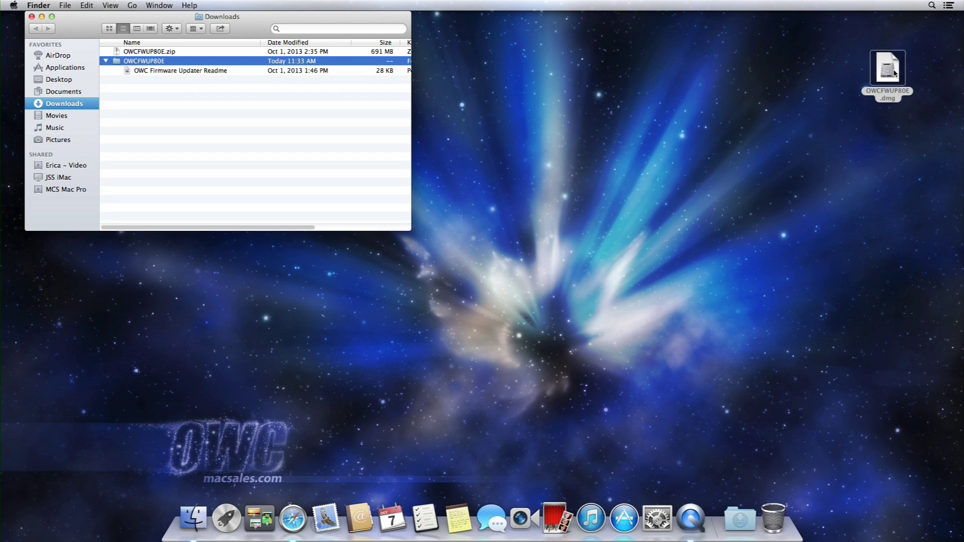
left_click(31, 16)
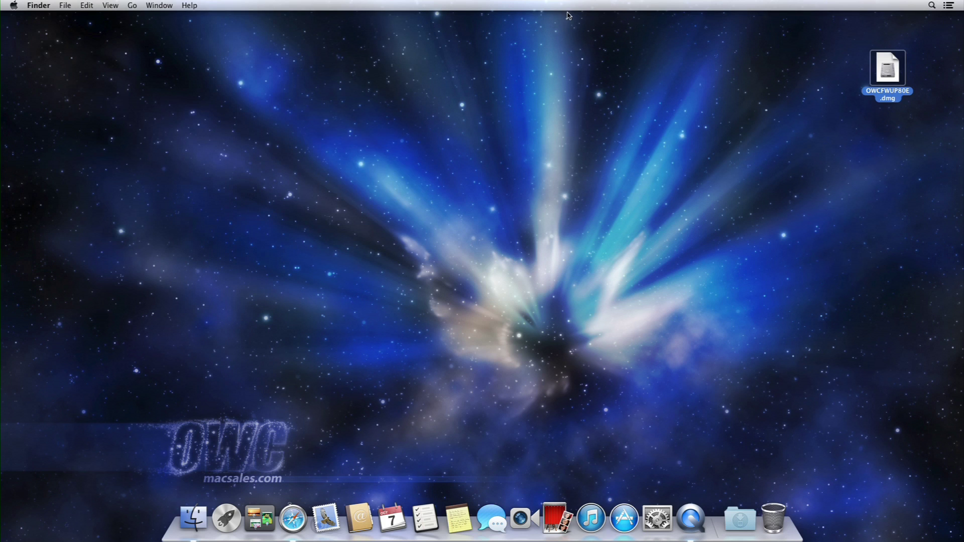
Launch Disk Utility by searching 'Disk Utility' in Spotlight
left_click(932, 5)
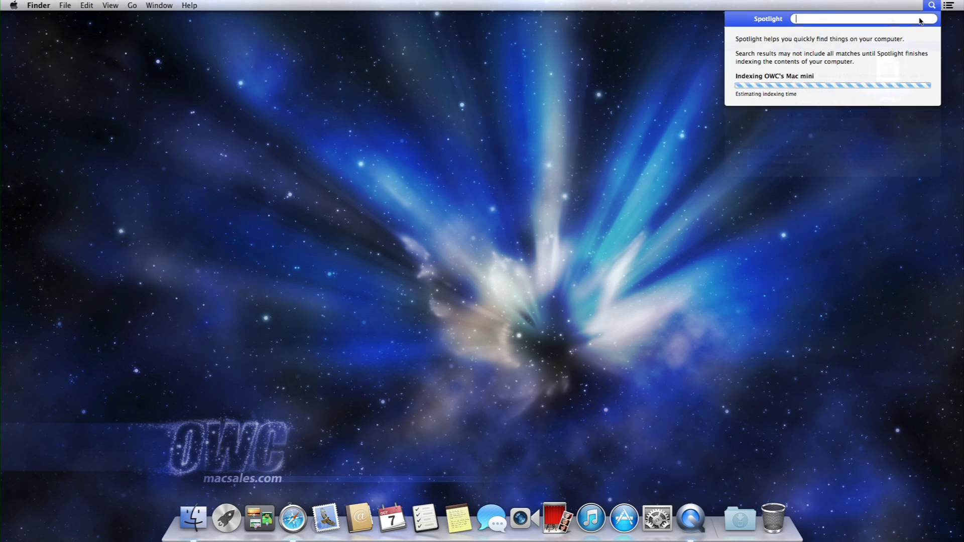
type("Disk Utility")
left_click(871, 49)
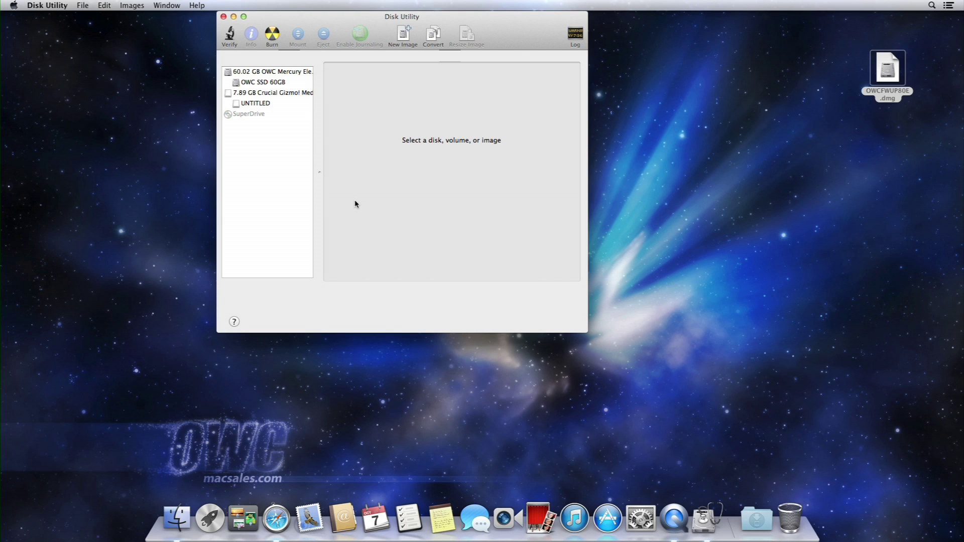
Lay out the 7.89 GB Crucial Gizmo drive as one MS-DOS (FAT) partition named UNTITLED 1
left_click(299, 93)
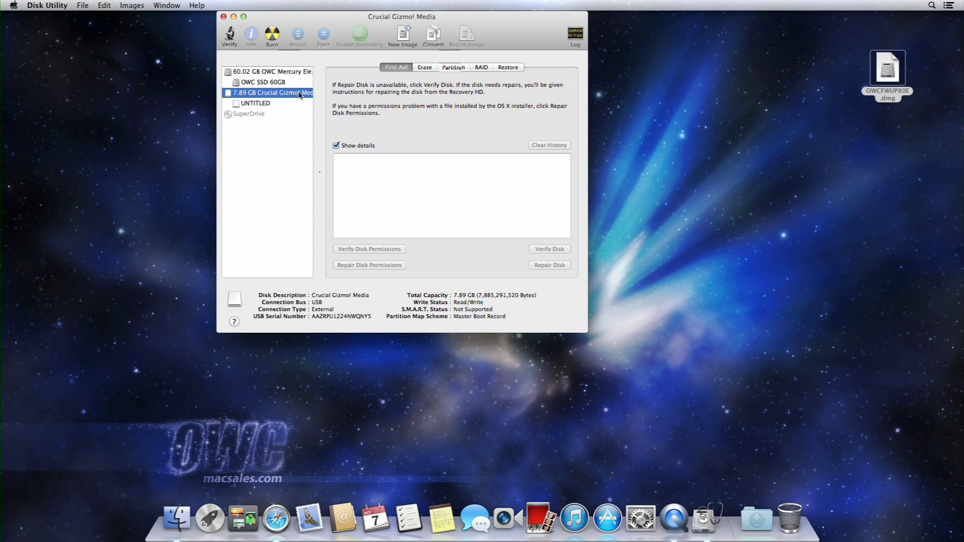
left_click(465, 68)
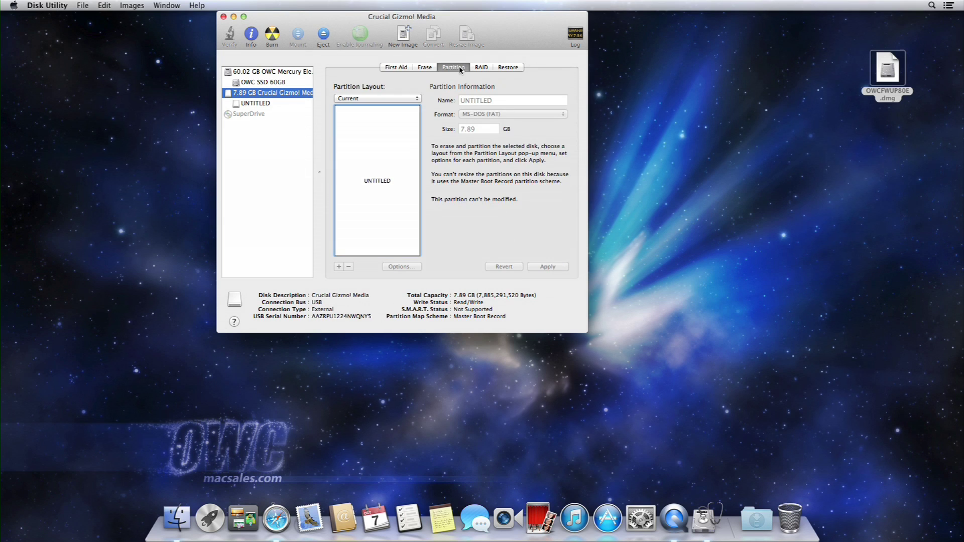
left_click(407, 100)
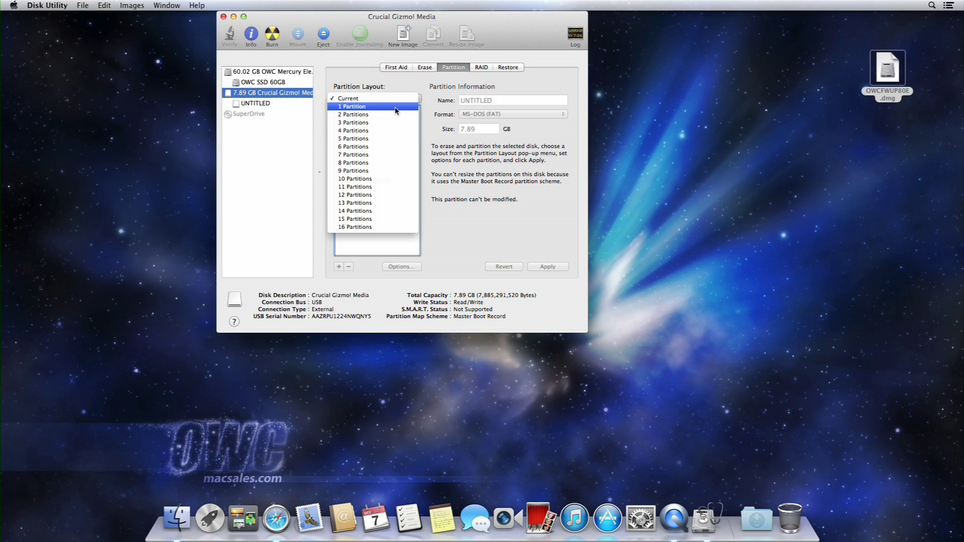
left_click(397, 105)
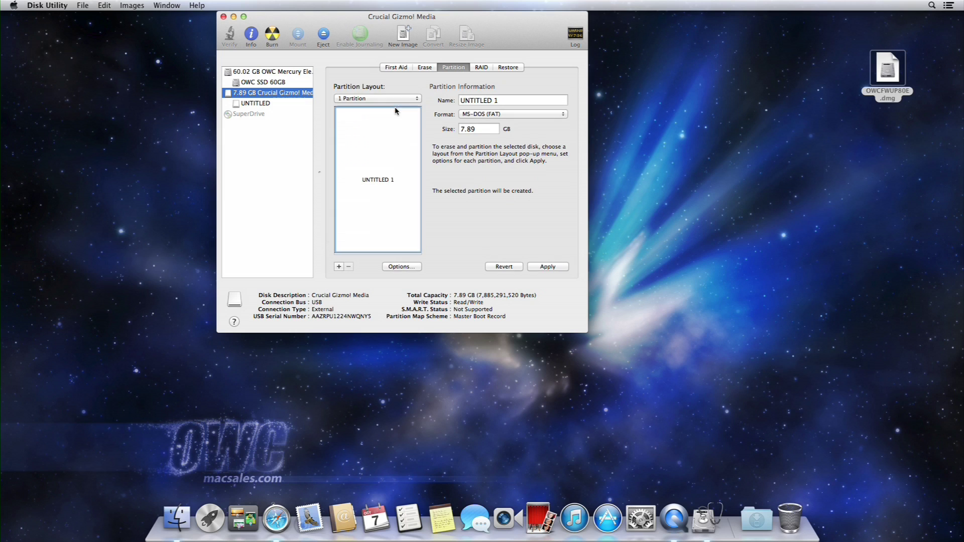
left_click(504, 102)
left_click(502, 115)
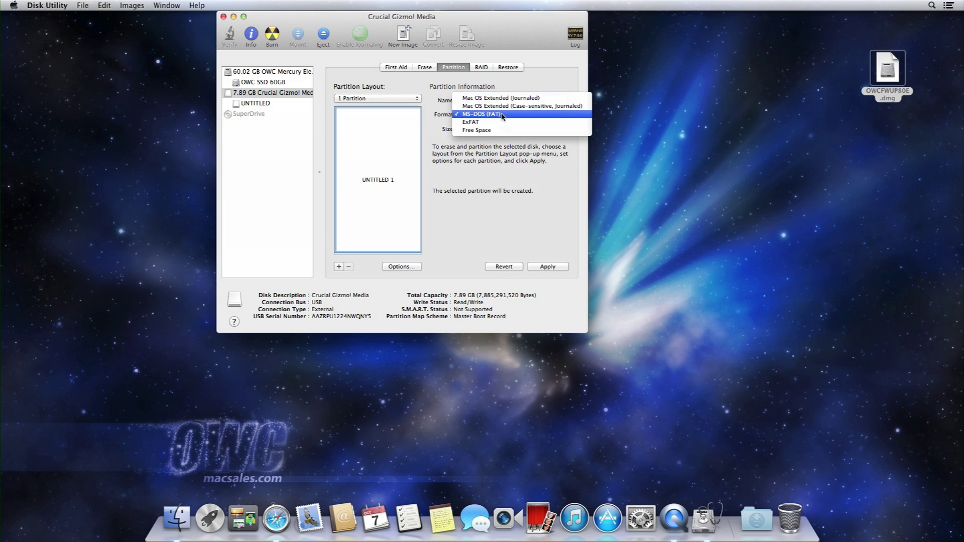
left_click(503, 115)
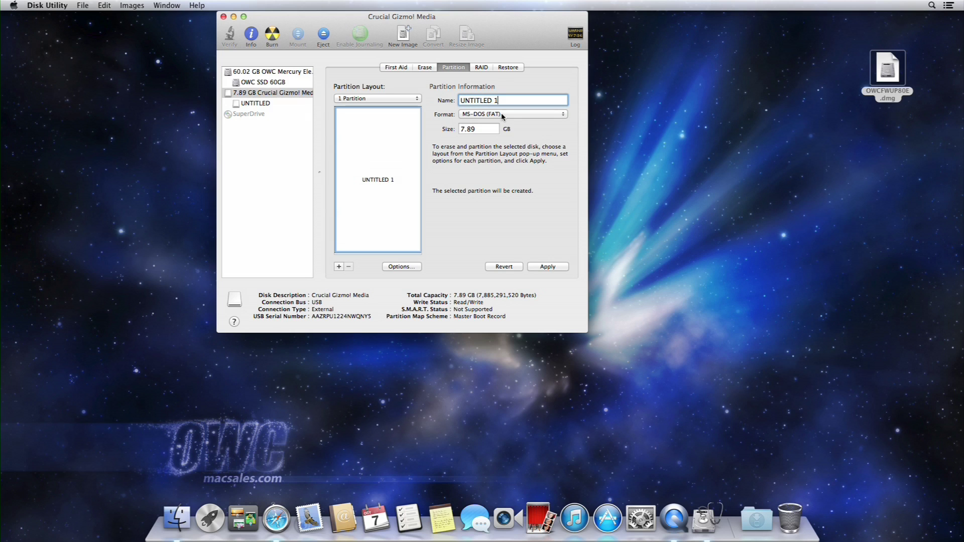
Choose the Master Boot Record scheme and apply the partitioning, confirming the erase
left_click(402, 266)
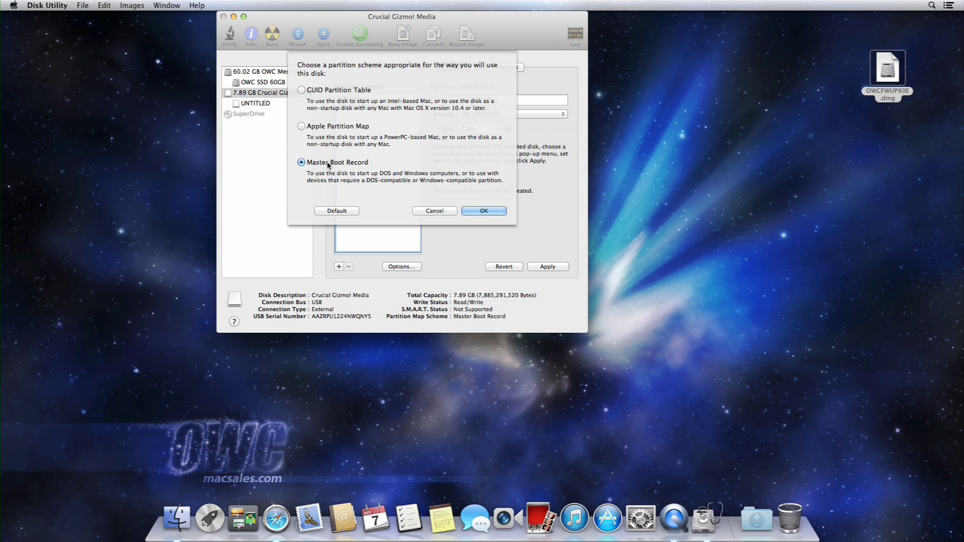
left_click(482, 210)
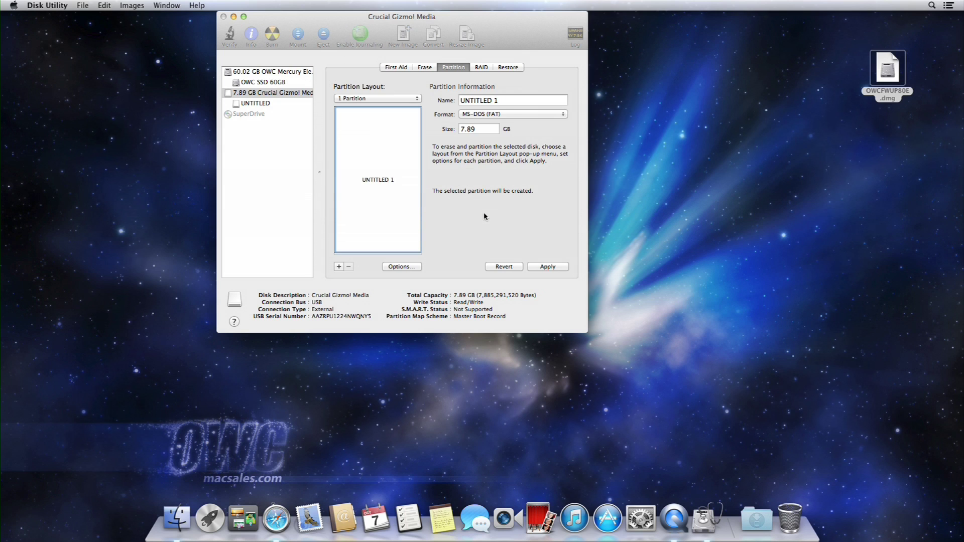
left_click(546, 266)
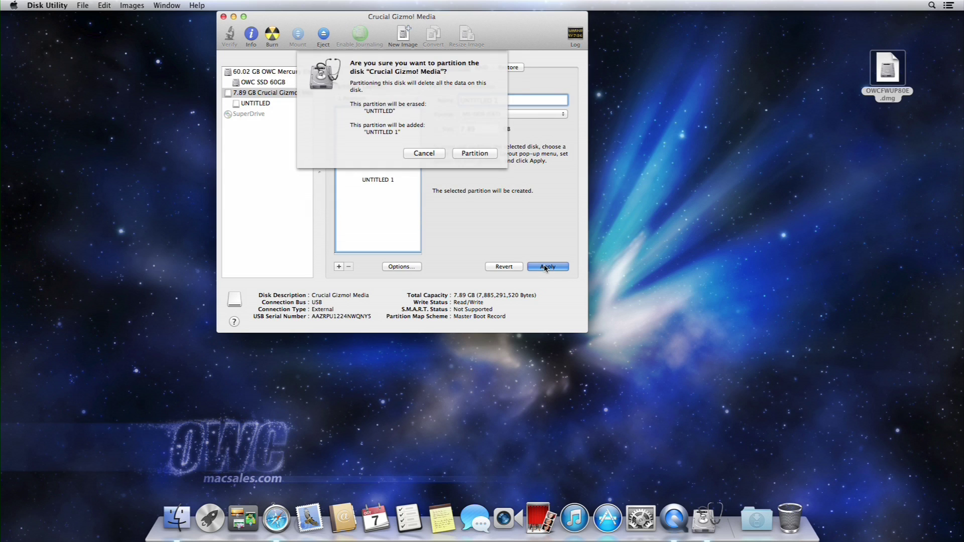
left_click(476, 155)
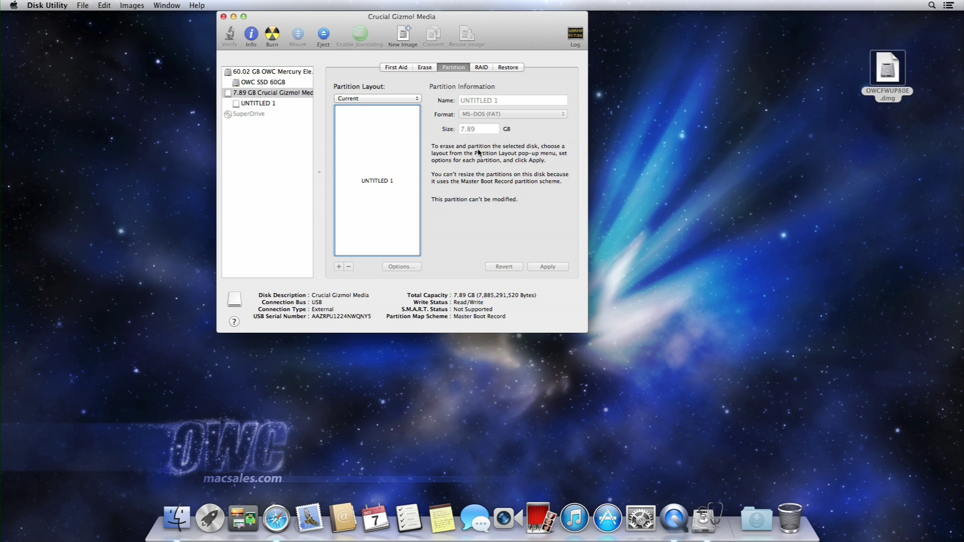
Restore OWCFWUP80E.dmg onto UNTITLED 1, confirming the erase with the administrator password
left_click(508, 68)
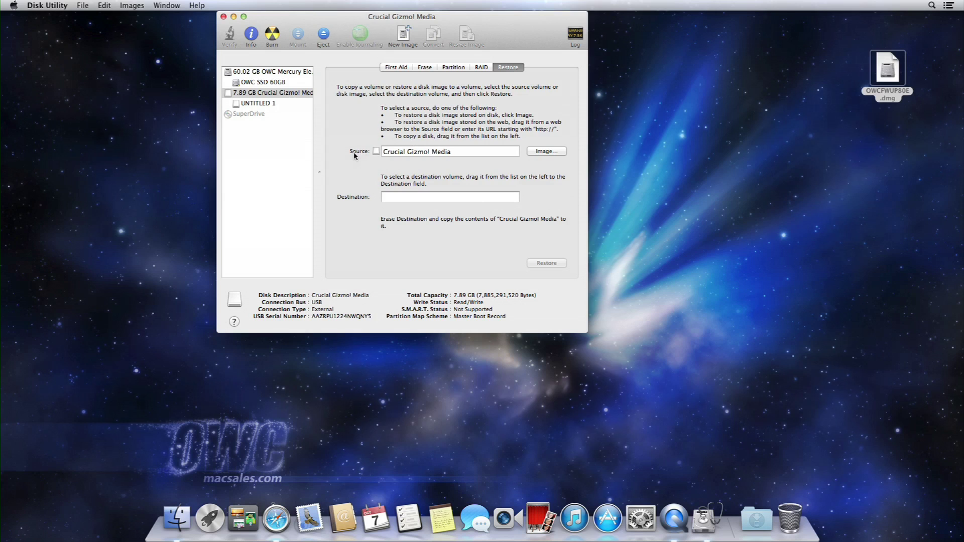
left_click_drag(894, 72, 445, 158)
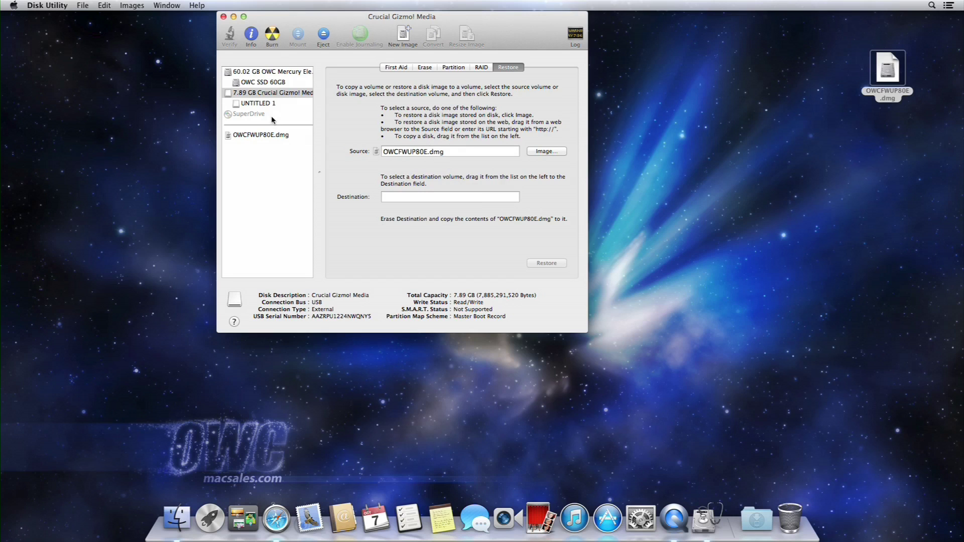
mouse_move(261, 104)
left_mouse_down()
mouse_move(313, 134)
mouse_move(360, 194)
mouse_move(403, 198)
left_mouse_up()
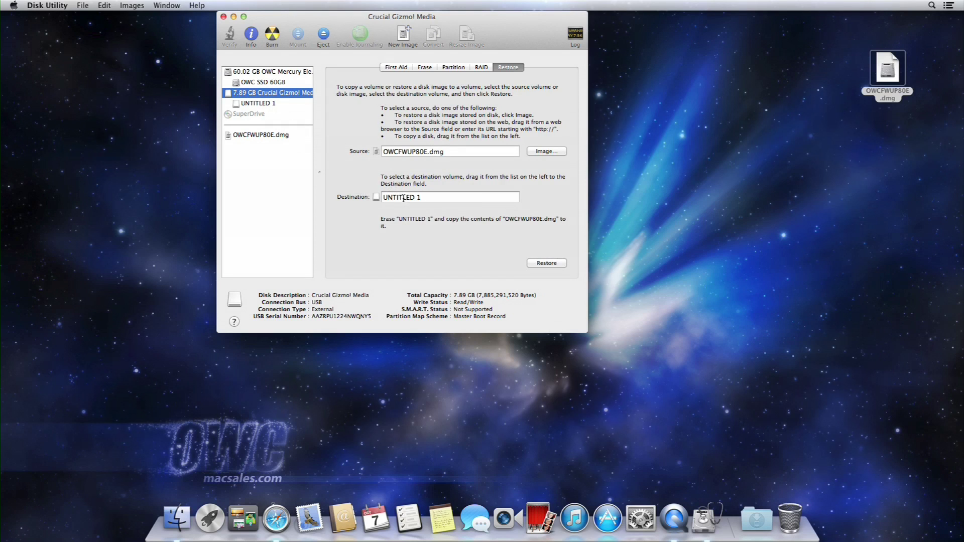
left_click(558, 264)
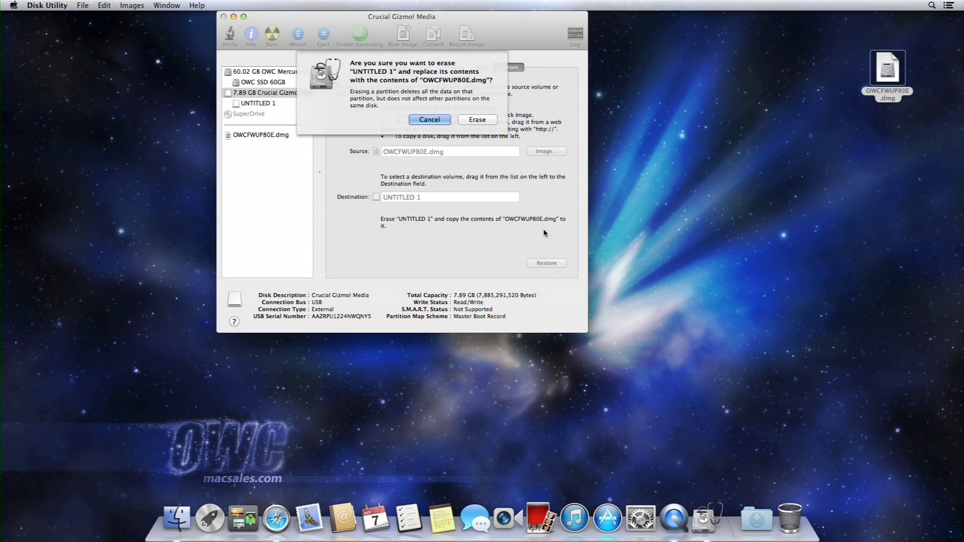
left_click(486, 119)
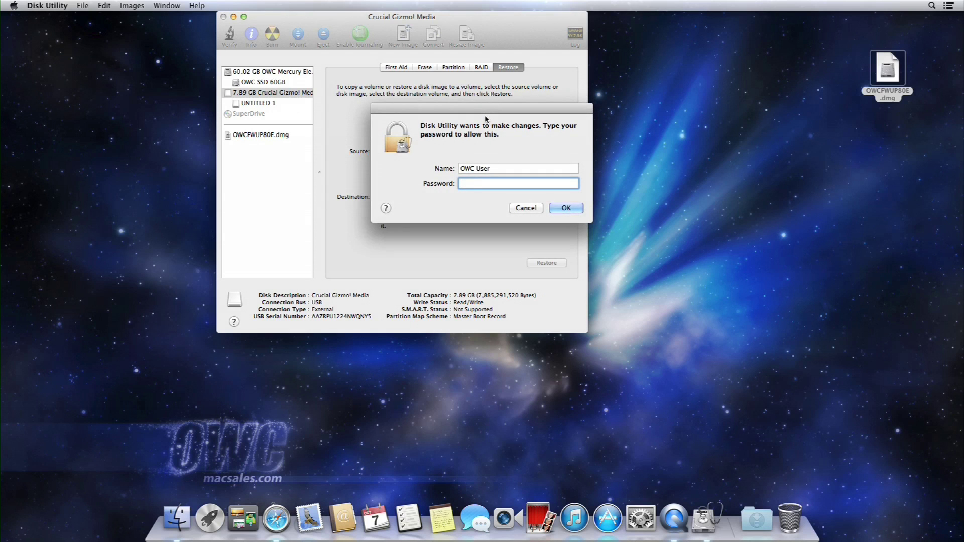
type("•••••")
key("Return")
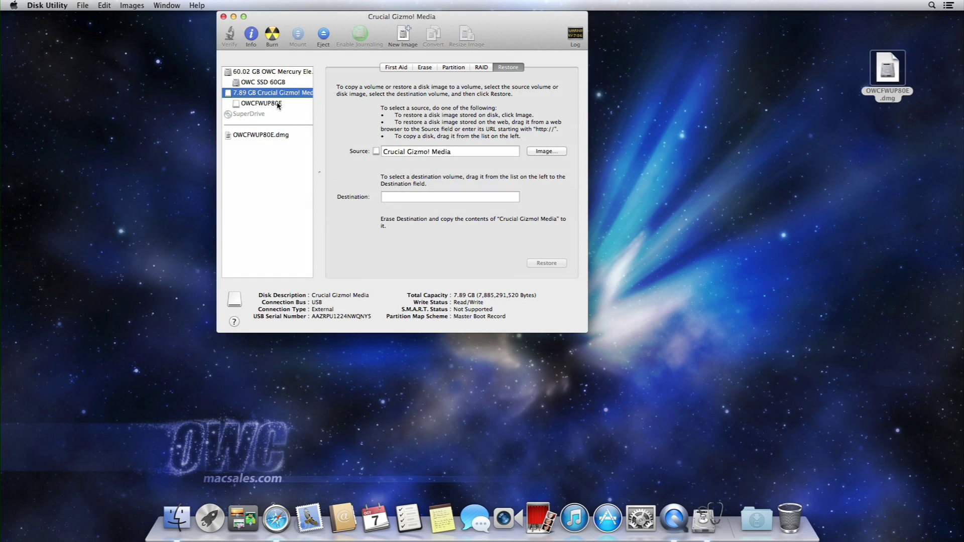
Quit Disk Utility and shut down the Mac from the Apple menu
left_click(223, 17)
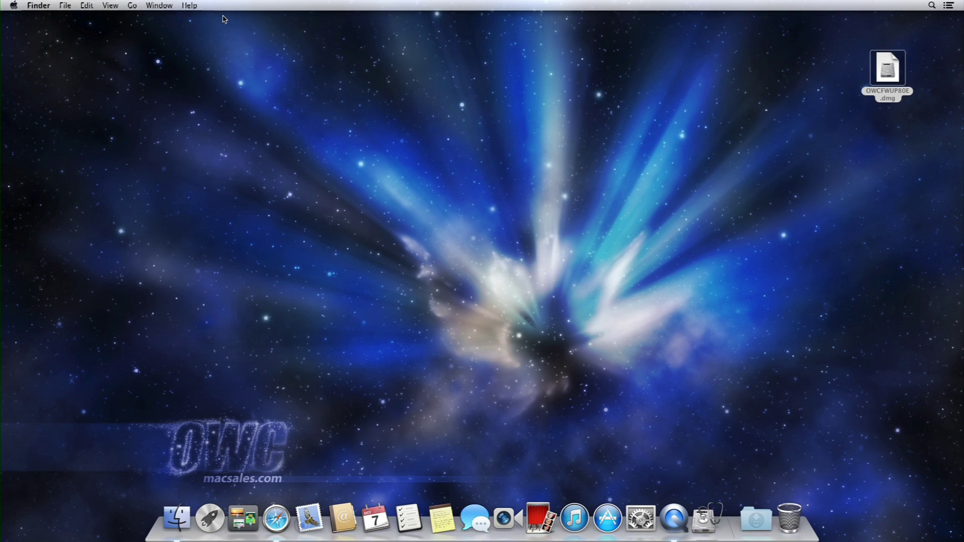
left_click(14, 6)
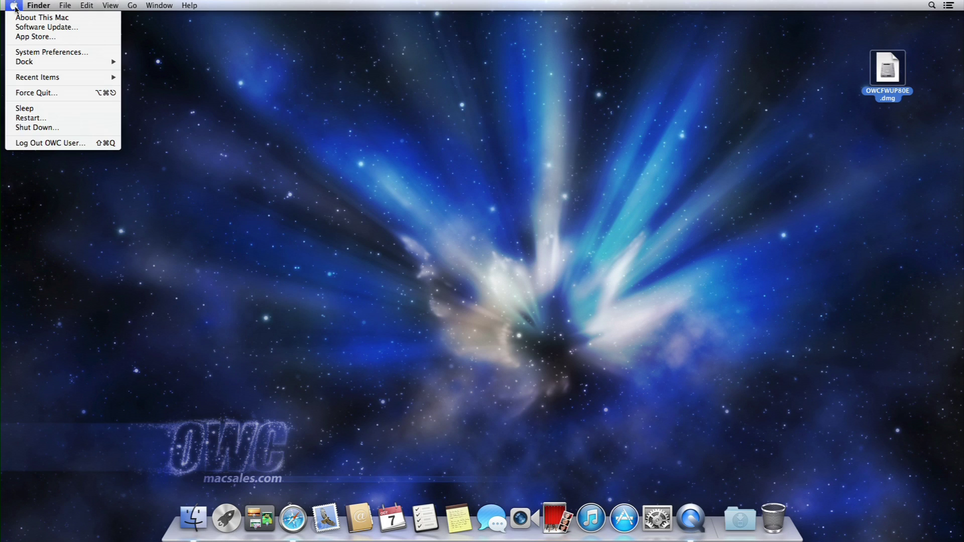
left_click(35, 129)
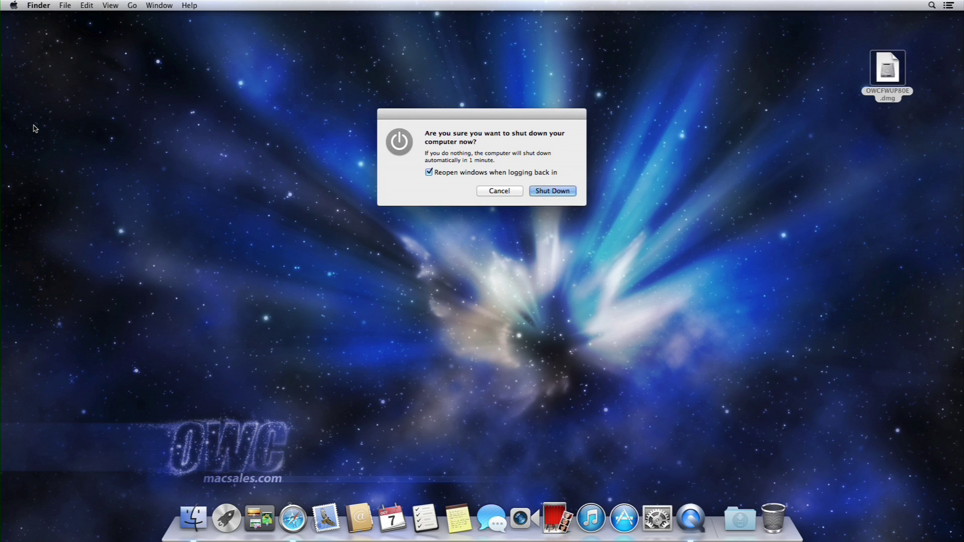
left_click(552, 192)
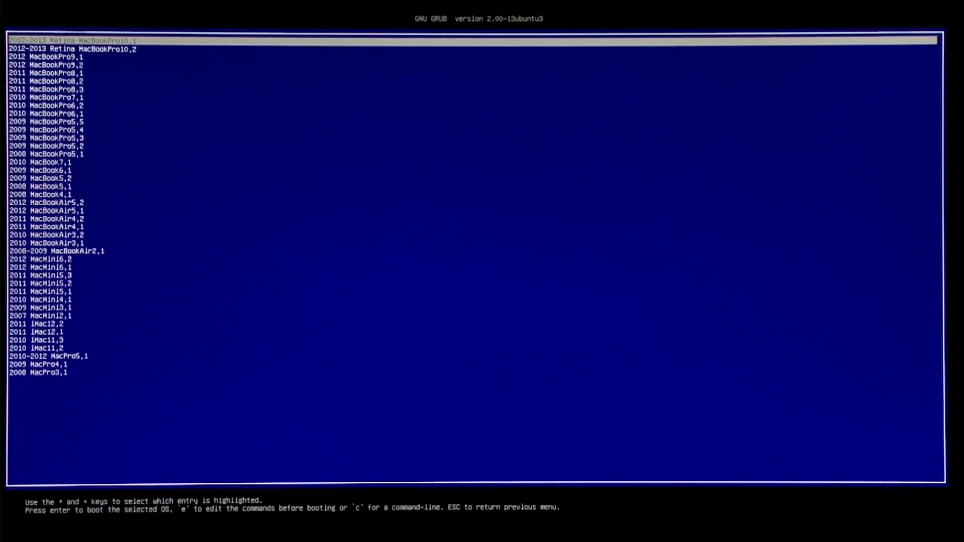
Move the GRUB selection down three entries to 2010 MacMini4,1
key("Down")
key("Down")
key("Down")
key("Down")
key("Down")
key("Down")
key("Down")
key("Down")
key("Down")
key("Down")
key("Down")
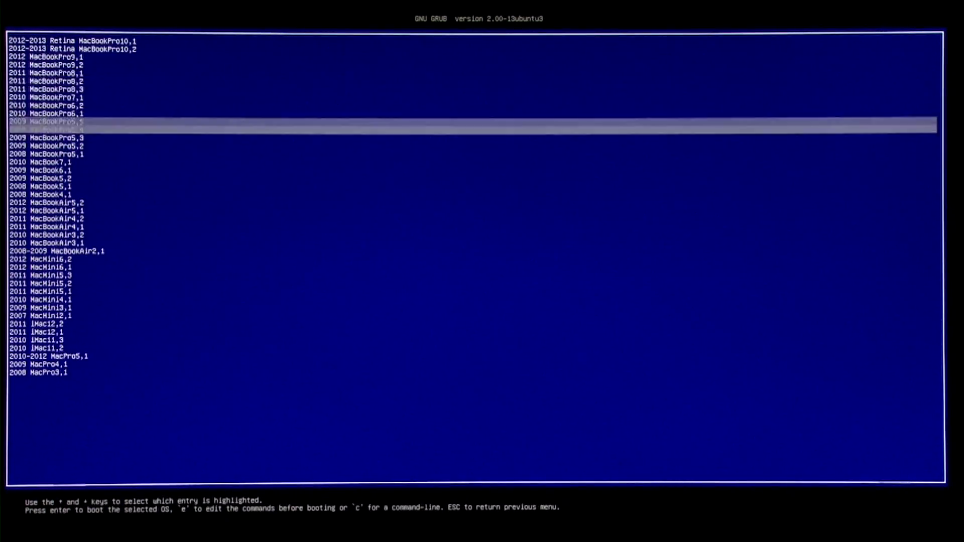
key("Down")
key("Down")
key("Down")
key("Down")
key("Down")
key("Down")
key("Down")
key("Down")
key("Down")
key("Down")
key("Down")
key("Down")
key("Down")
key("Down")
key("Down")
key("Down")
key("Down")
key("Down")
key("Down")
key("Down")
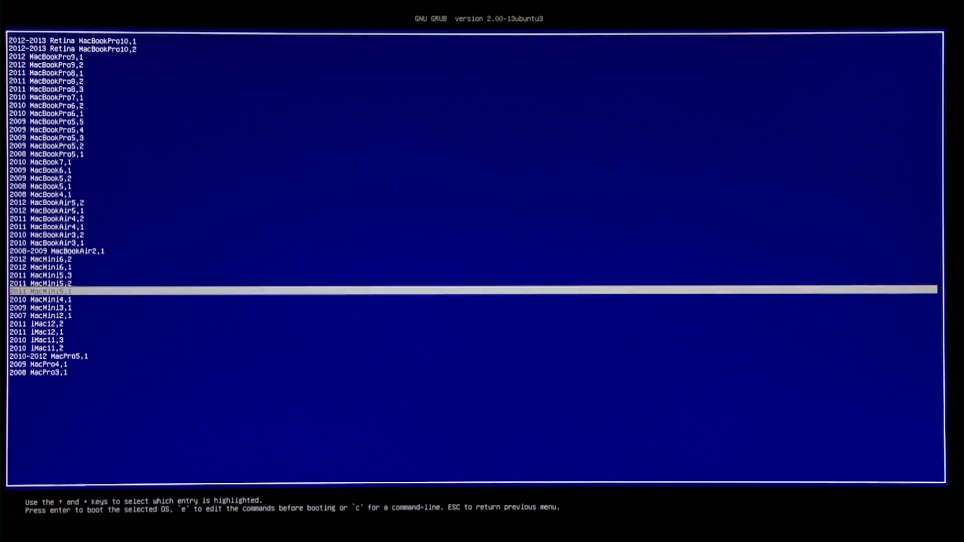
key("Down")
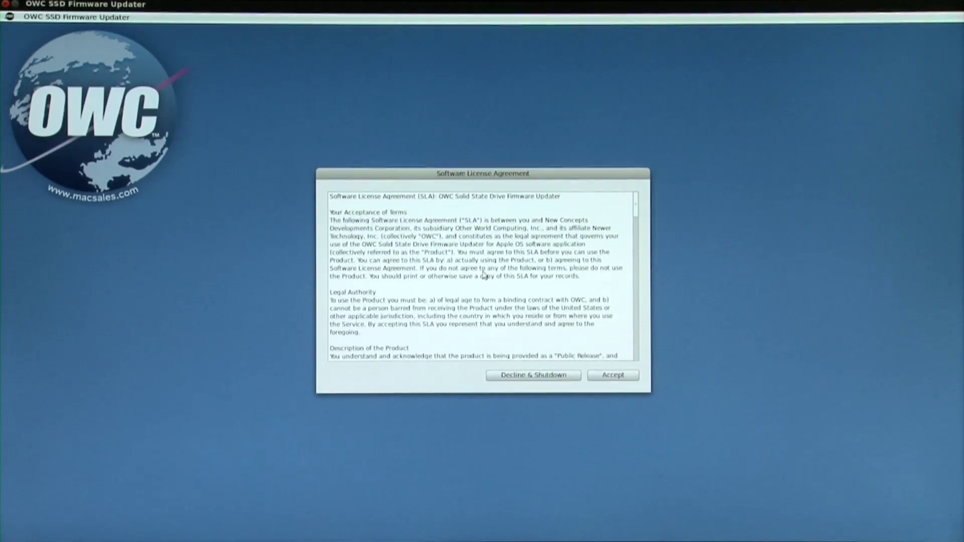
Accept the license agreement and start updating the 60.02 GB Mercury Electra 3G SSD's firmware
scroll(479, 289, "down", 15)
scroll(475, 303, "down", 15)
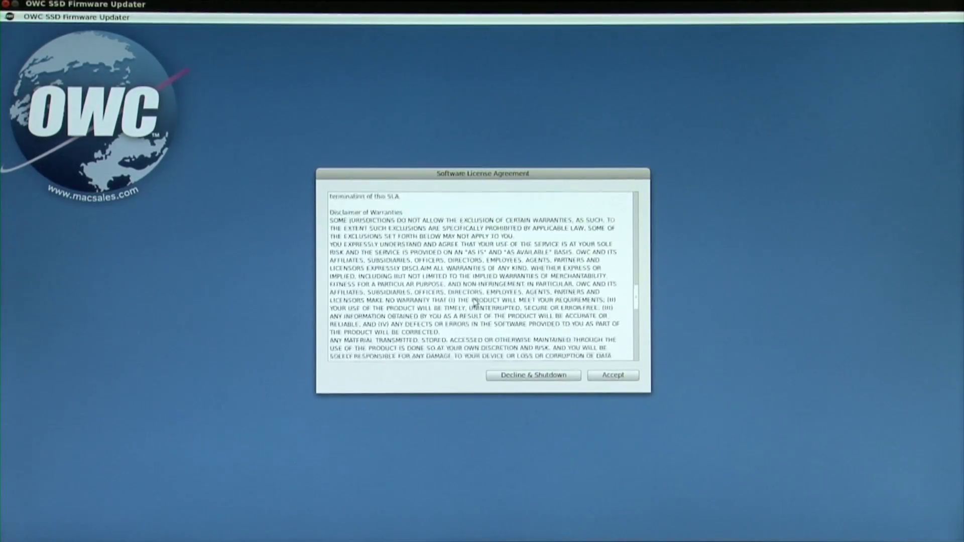
left_click(615, 377)
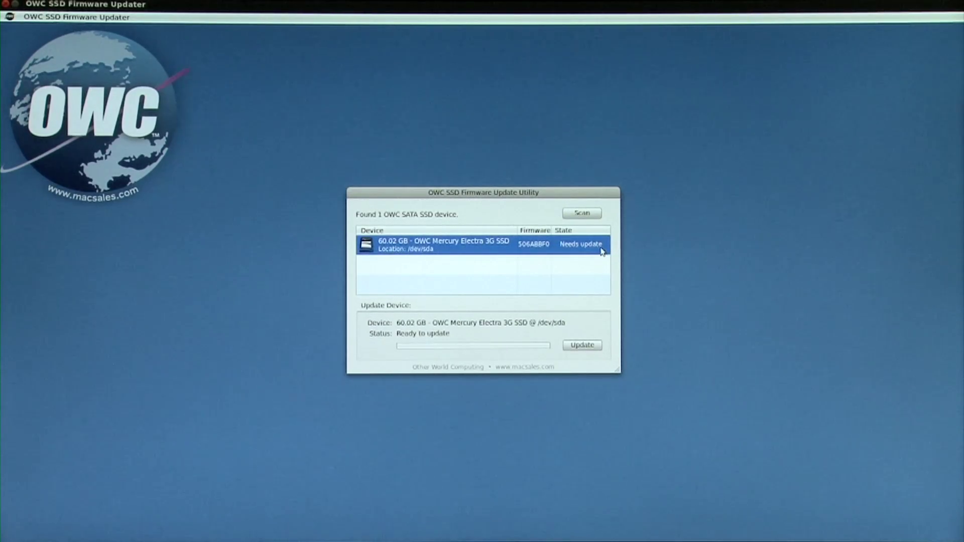
left_click(574, 349)
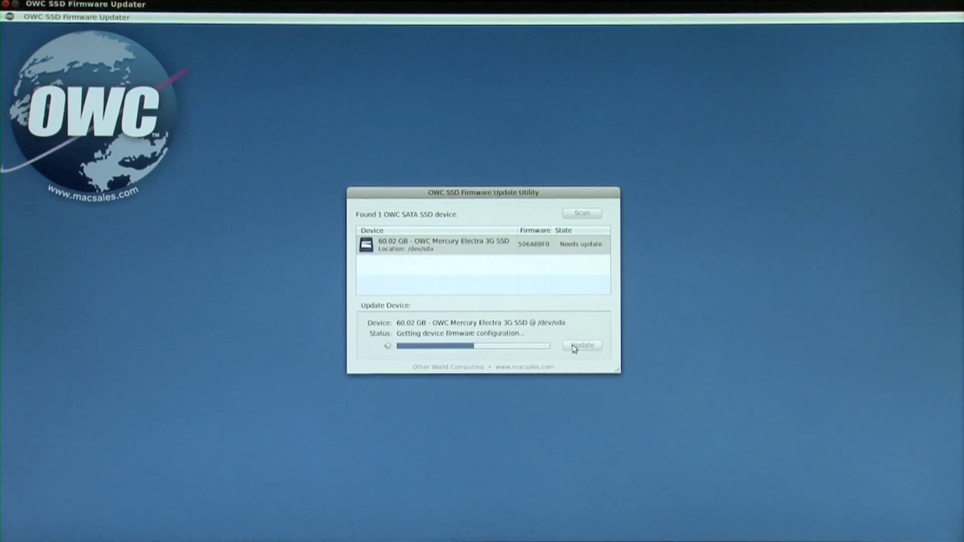